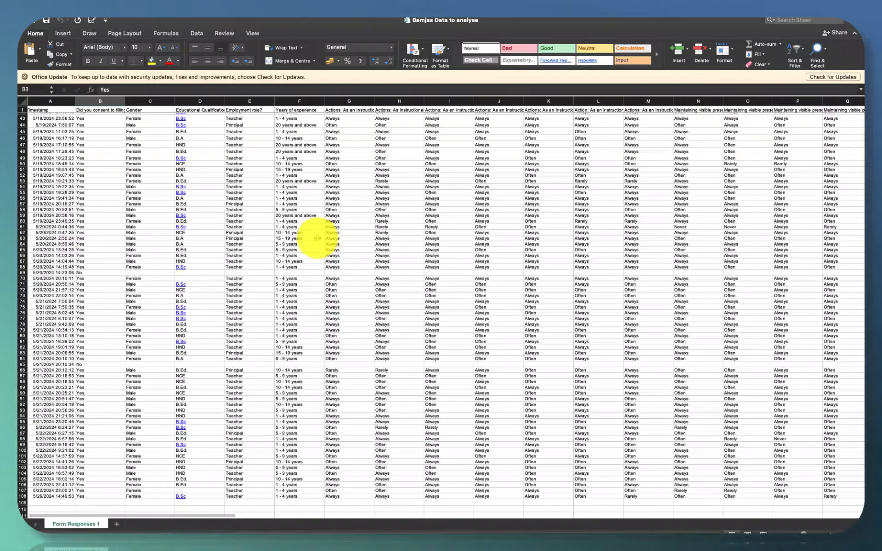
# - Examine the raw survey responses across all rows and question columns for data that needs cleaning
pyautogui.hscroll(10, 317, 238)
pyautogui.scroll(2, 317, 237)
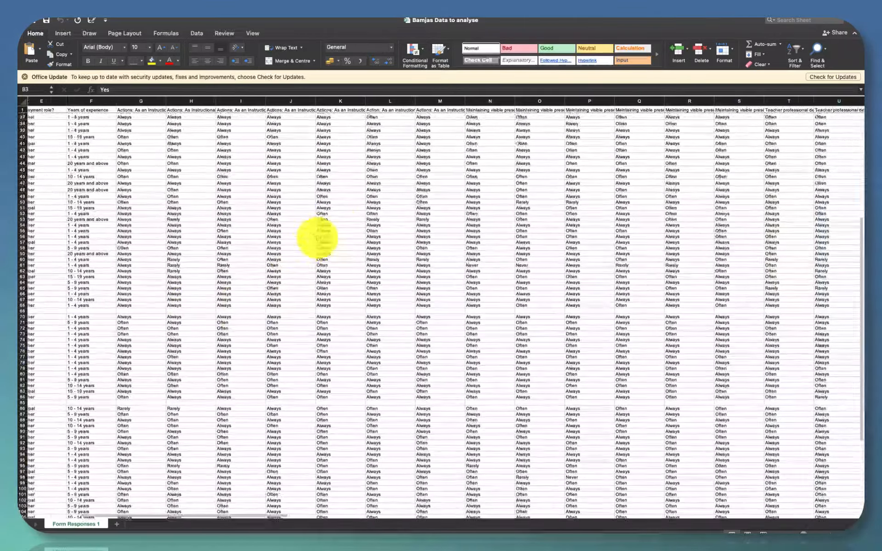
pyautogui.hscroll(-10, 317, 238)
pyautogui.scroll(1, 317, 238)
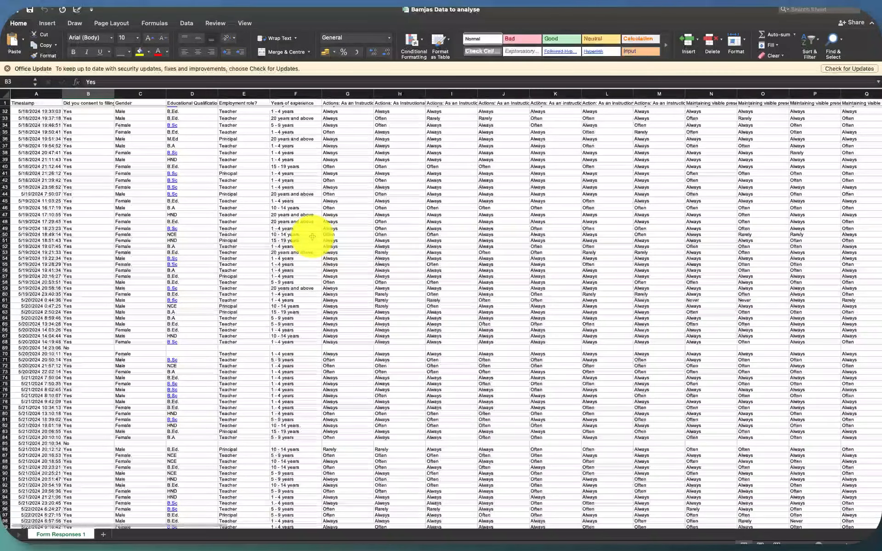
pyautogui.scroll(-5, 312, 236)
pyautogui.scroll(10, 312, 236)
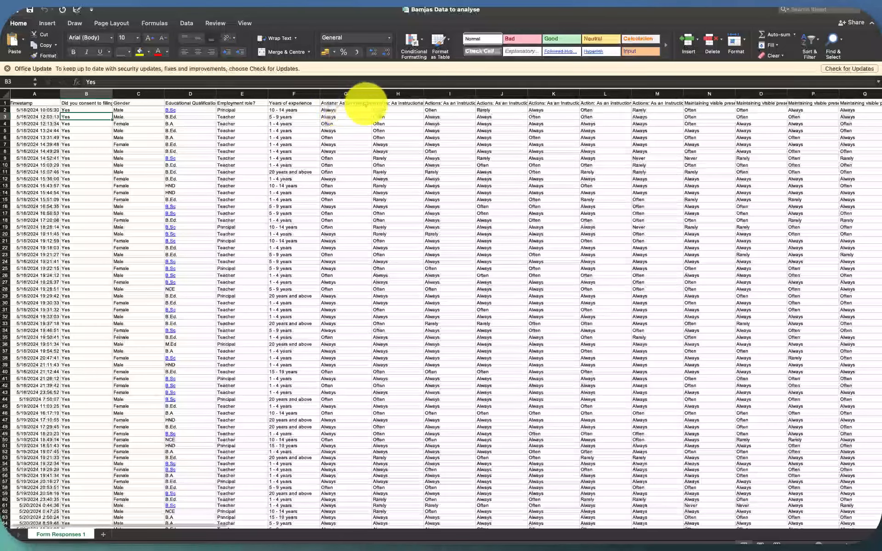
pyautogui.hscroll(2, 492, 118)
pyautogui.hscroll(8, 493, 119)
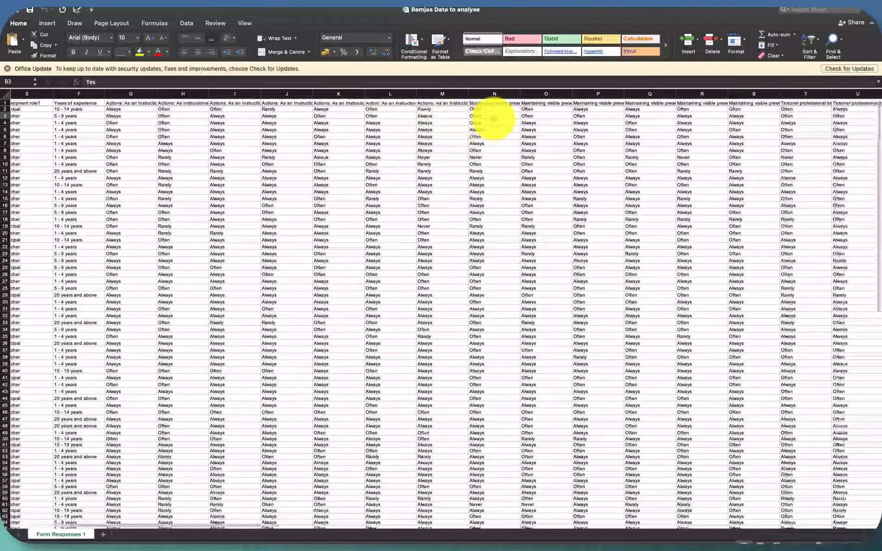
pyautogui.hscroll(1, 493, 119)
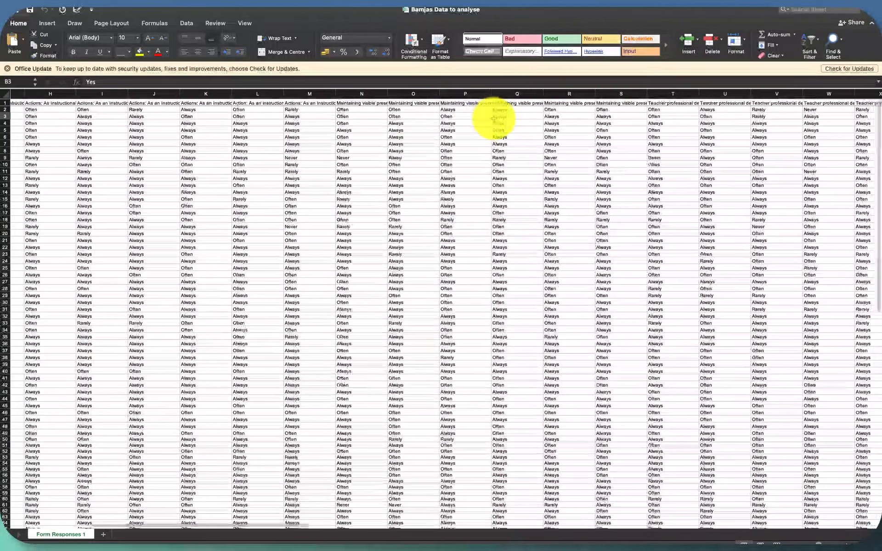
pyautogui.hscroll(1, 493, 119)
pyautogui.scroll(-1, 493, 118)
pyautogui.hscroll(12, 493, 119)
pyautogui.scroll(1, 493, 118)
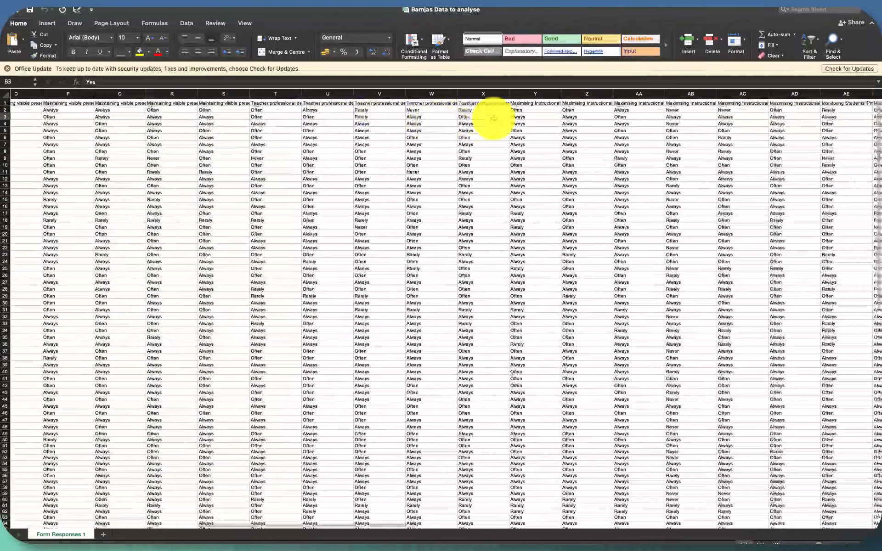
pyautogui.hscroll(-19, 493, 119)
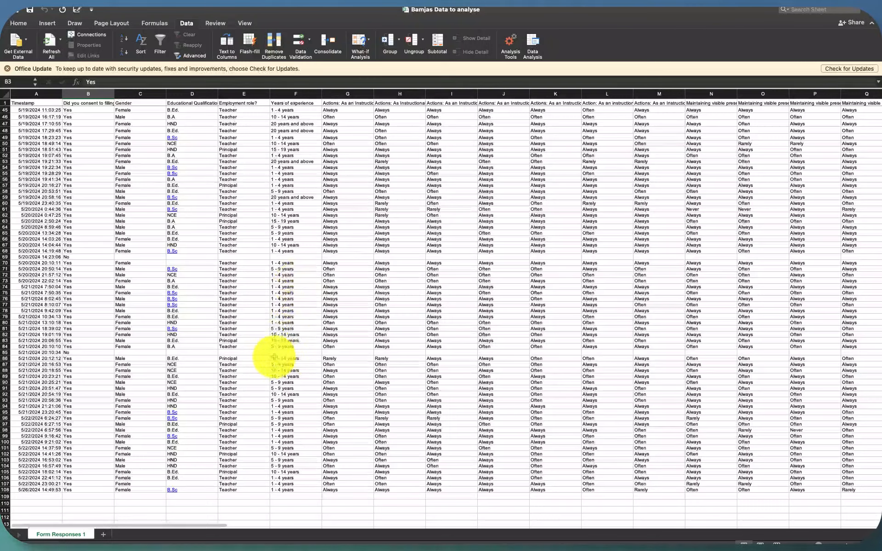
pyautogui.scroll(8, 290, 353)
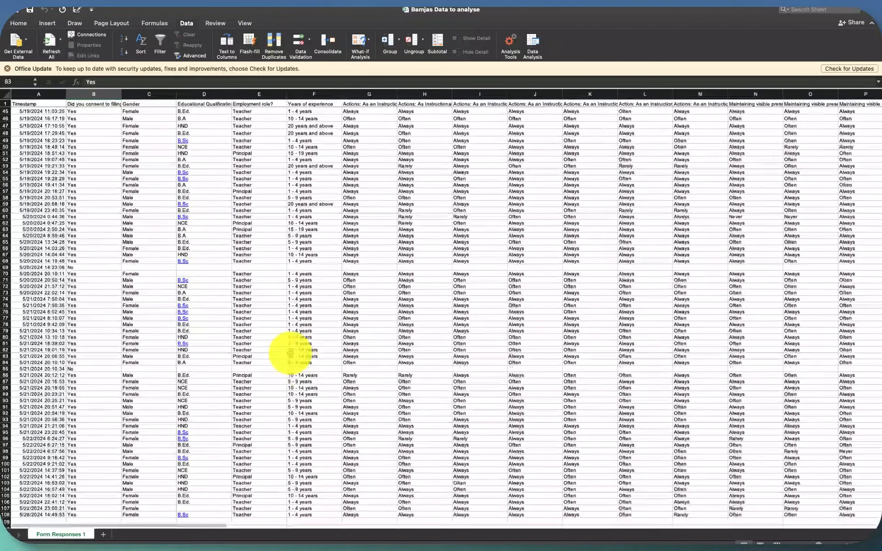
pyautogui.scroll(-5, 299, 464)
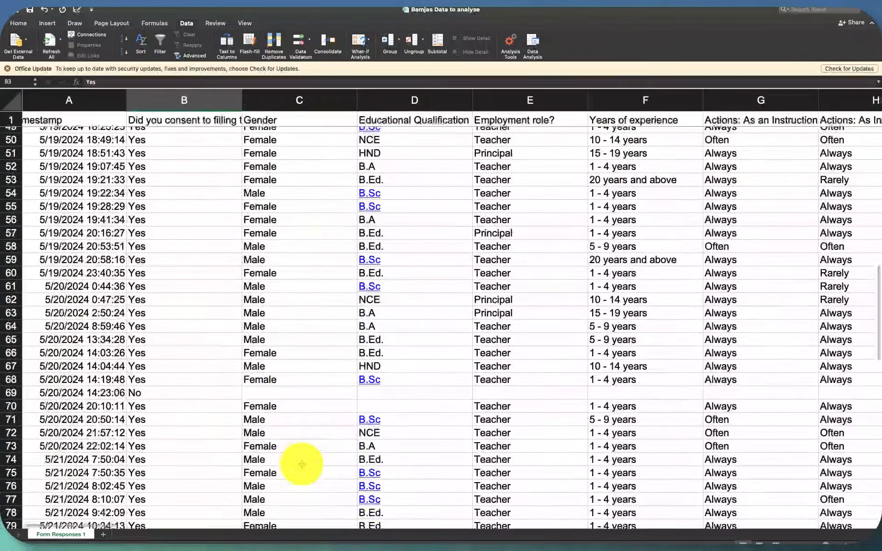
pyautogui.scroll(-10, 285, 372)
pyautogui.scroll(15, 307, 411)
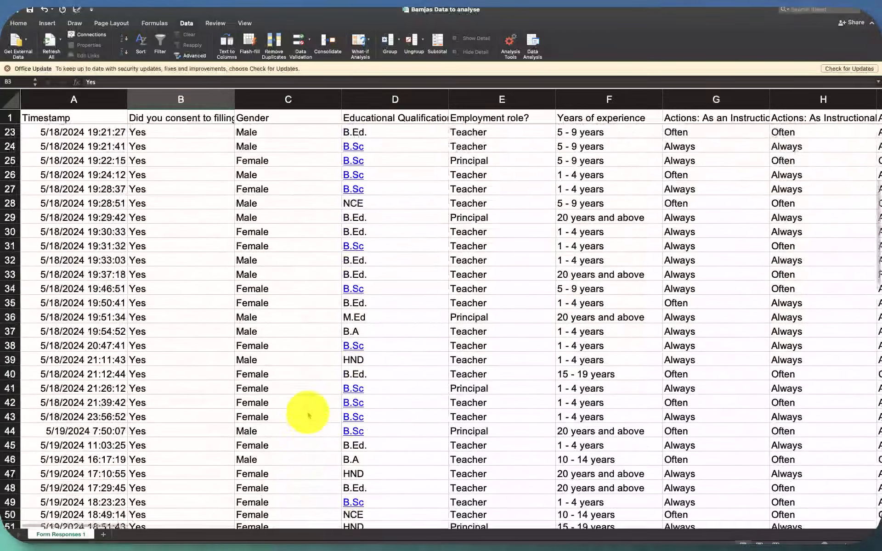
pyautogui.scroll(-5, 307, 415)
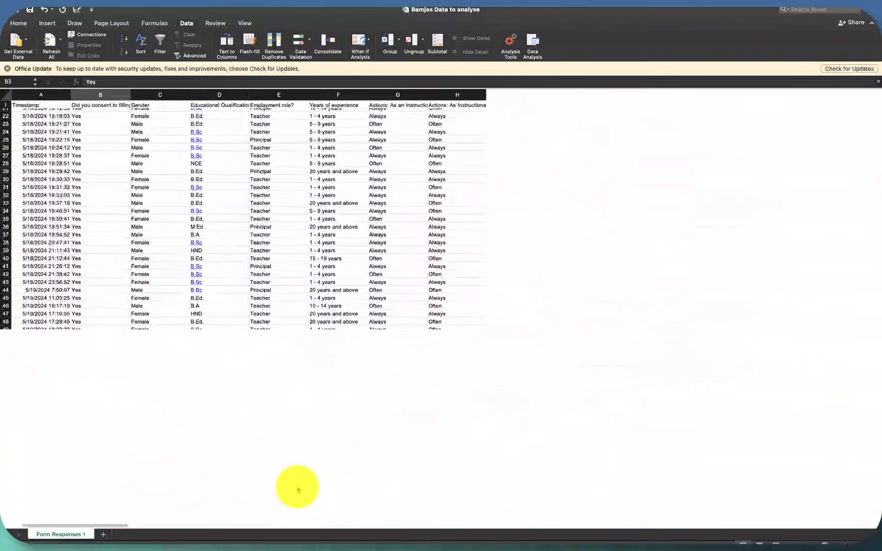
# - Delete the Timestamp column from the Form Responses 1 sheet
pyautogui.scroll(3, 298, 490)
pyautogui.scroll(6, 290, 479)
pyautogui.click(61, 98)
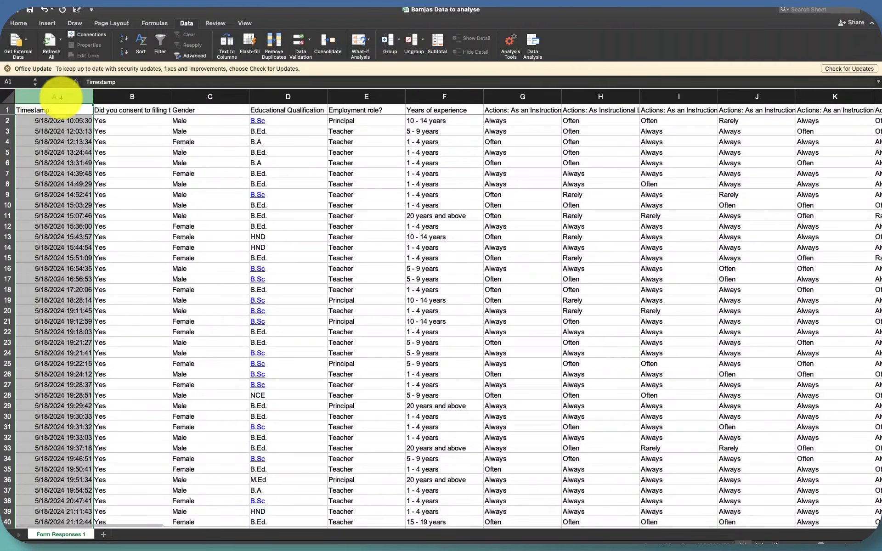
pyautogui.rightClick(61, 98)
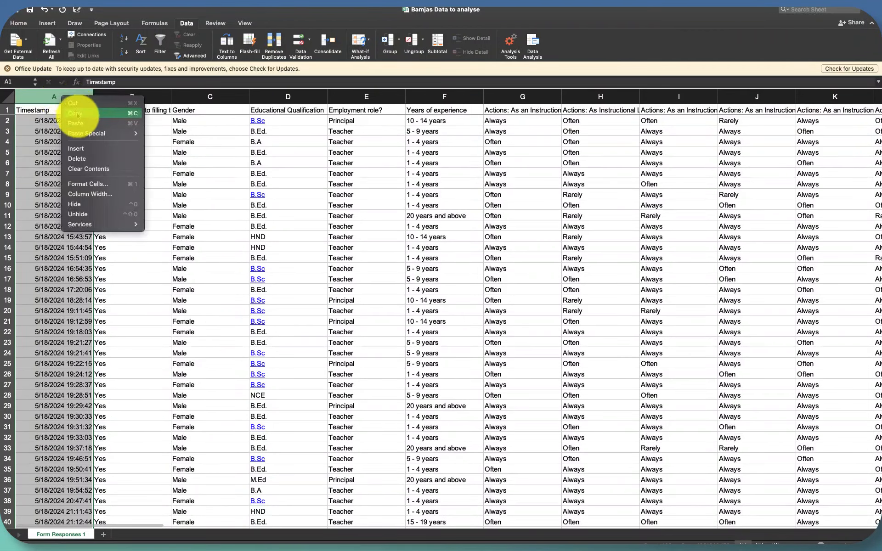
pyautogui.click(85, 158)
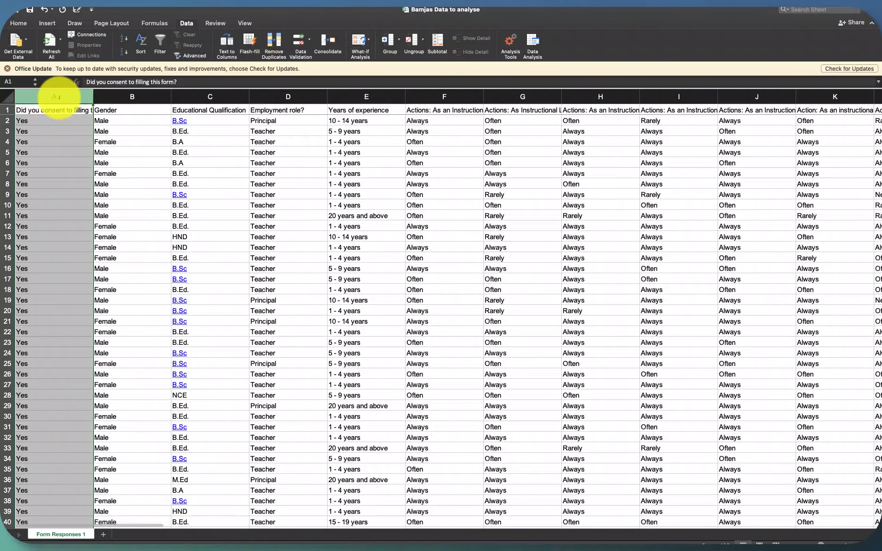
# - Check the consent answers for refusals and delete the "Did you consent to filling this form?" column
pyautogui.scroll(-5, 58, 263)
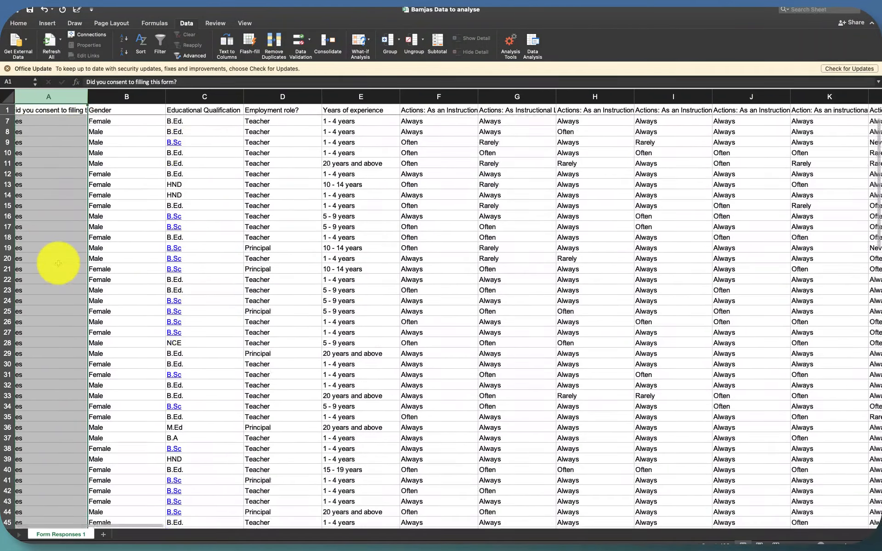
pyautogui.scroll(-1, 59, 263)
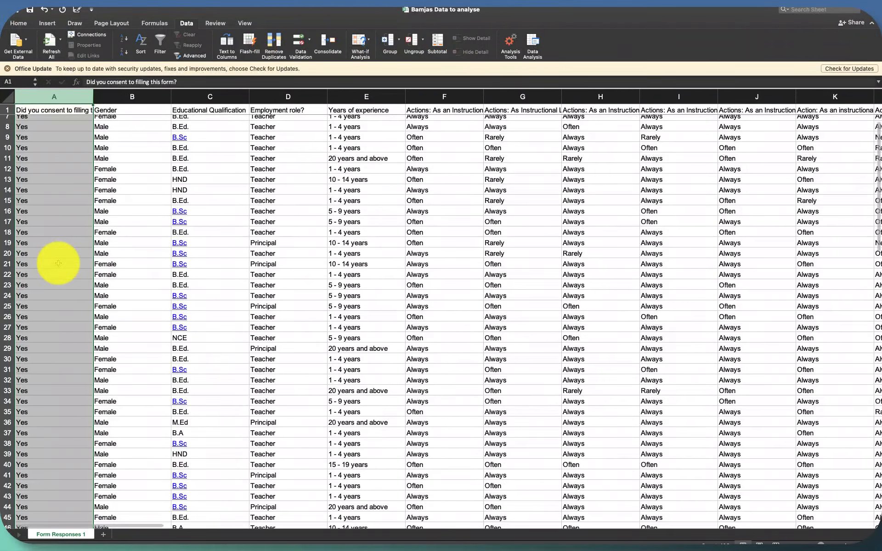
pyautogui.scroll(-10, 58, 263)
pyautogui.scroll(-20, 59, 263)
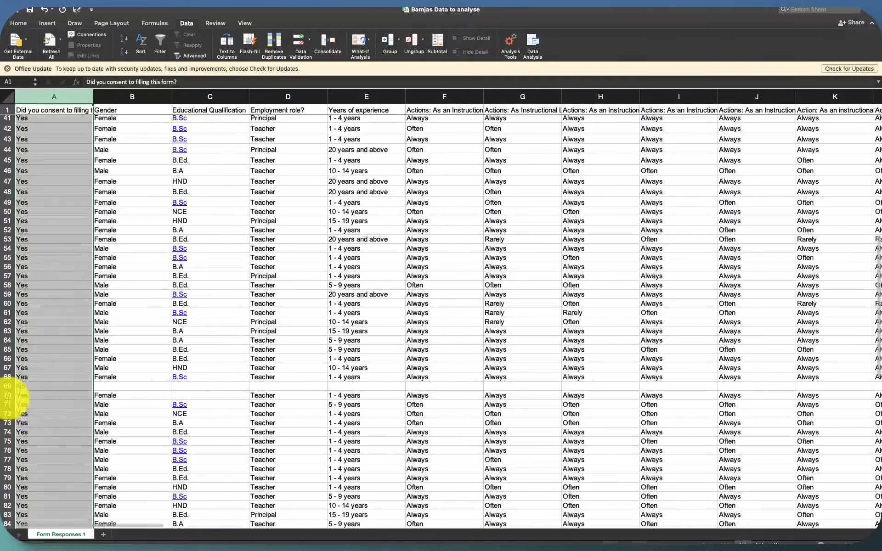
pyautogui.click(8, 386)
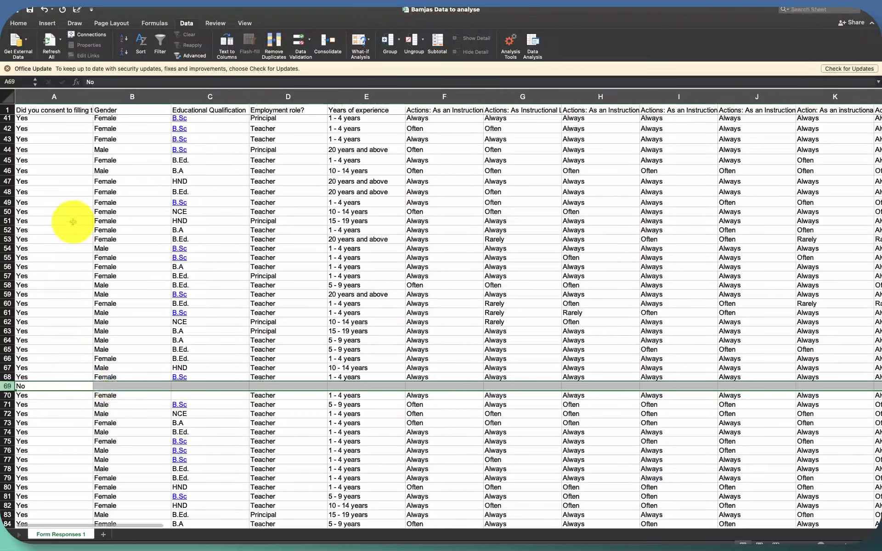
pyautogui.click(43, 109)
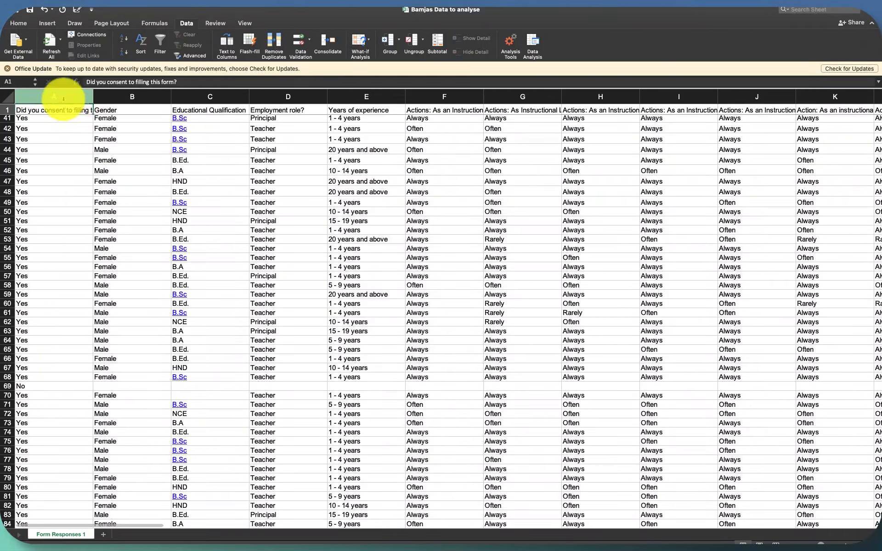
pyautogui.click(60, 97)
pyautogui.rightClick(64, 98)
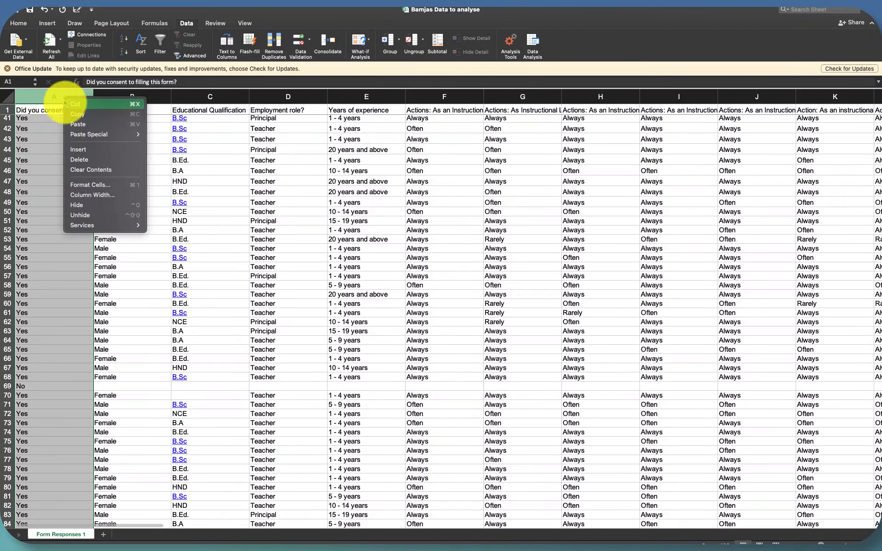
pyautogui.click(86, 160)
# - Delete the two empty respondent rows, 69 and 85, together
pyautogui.scroll(-4, 55, 282)
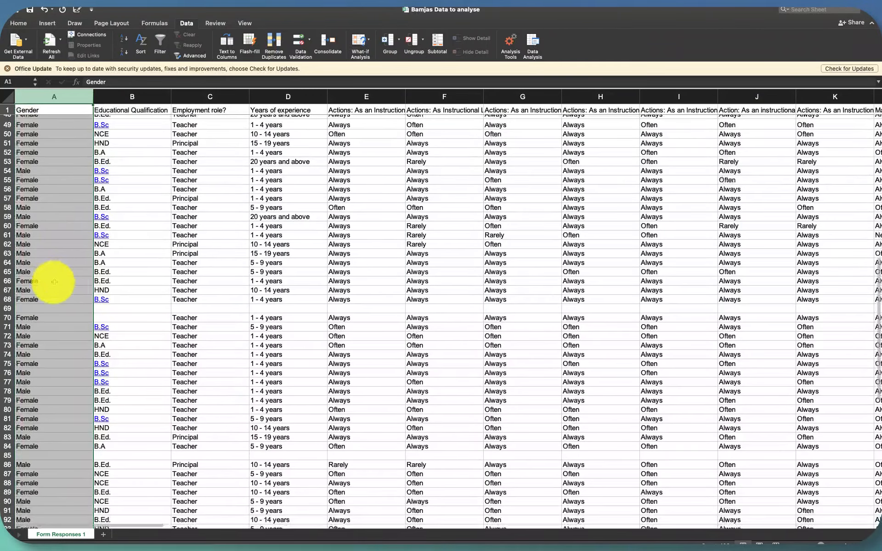
pyautogui.click(8, 308)
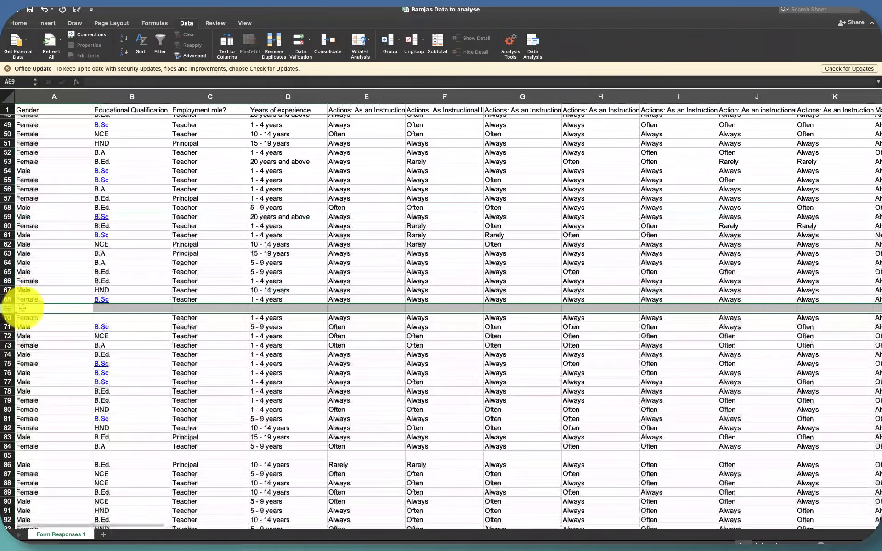
pyautogui.scroll(-3, 63, 333)
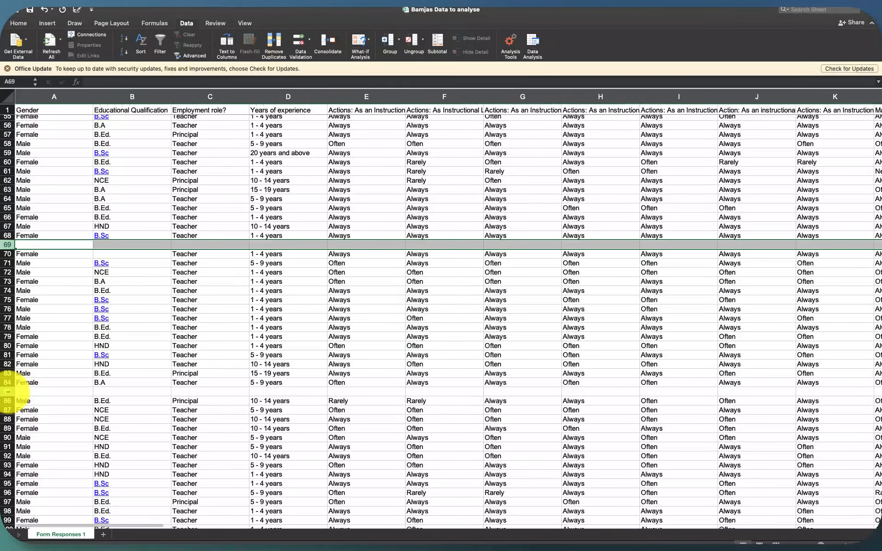
pyautogui.keyDown('super'); pyautogui.click(8, 391); pyautogui.keyUp('super')
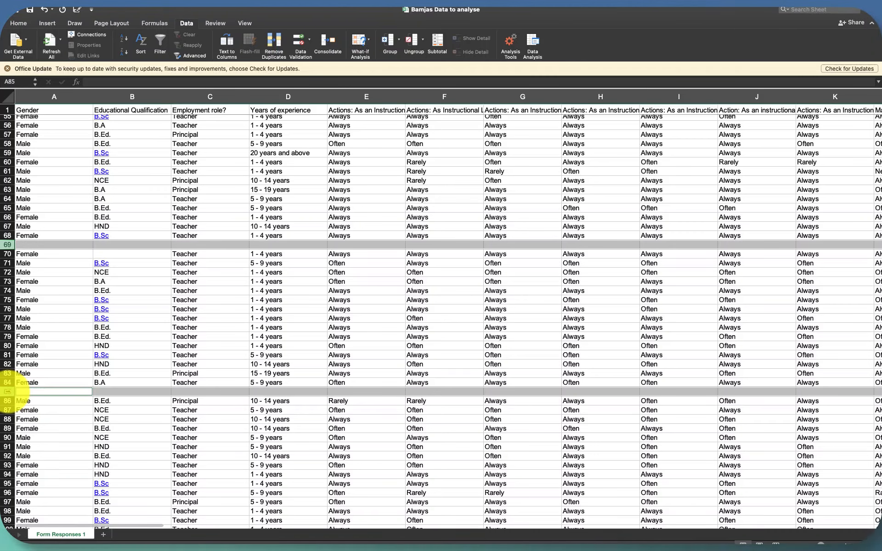
pyautogui.rightClick(8, 393)
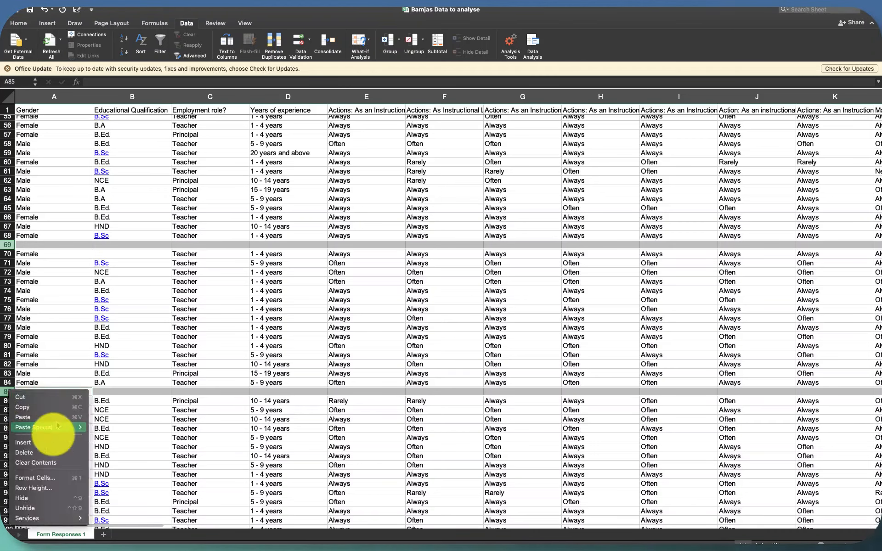
pyautogui.click(44, 452)
# - Check the remaining responses for leftover blank rows and missing Educational Qualification entries
pyautogui.scroll(15, 111, 377)
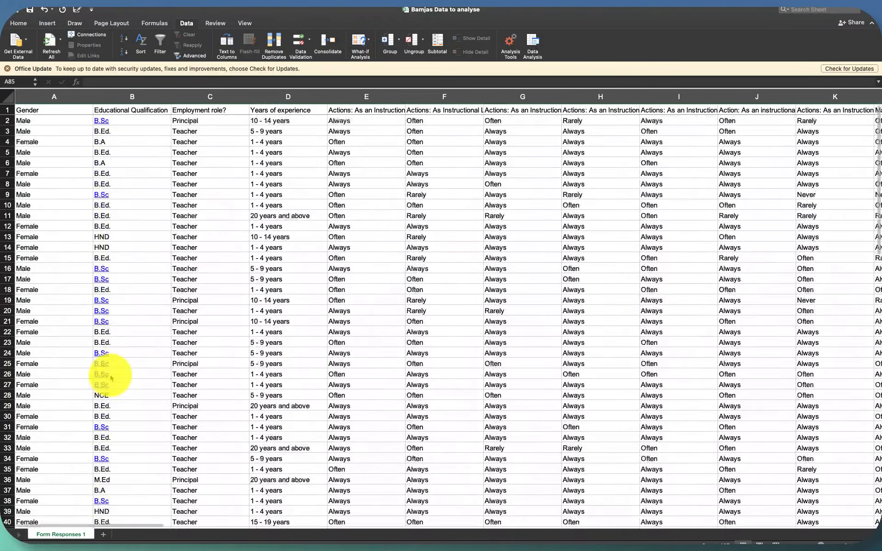
pyautogui.scroll(-20, 111, 377)
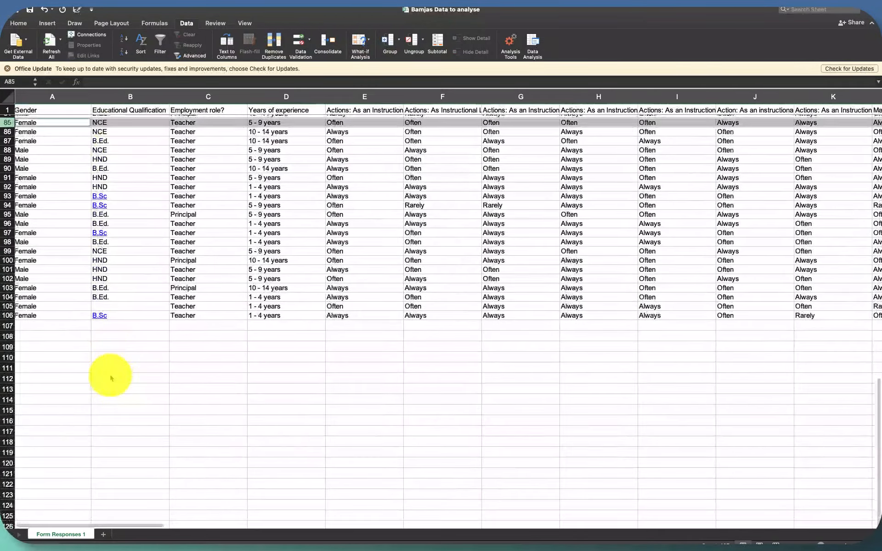
pyautogui.scroll(3, 112, 377)
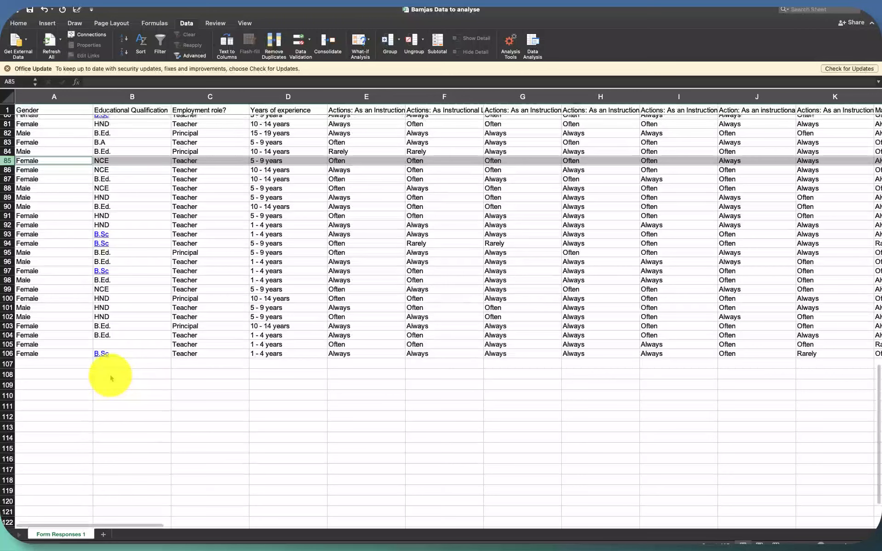
pyautogui.scroll(6, 111, 378)
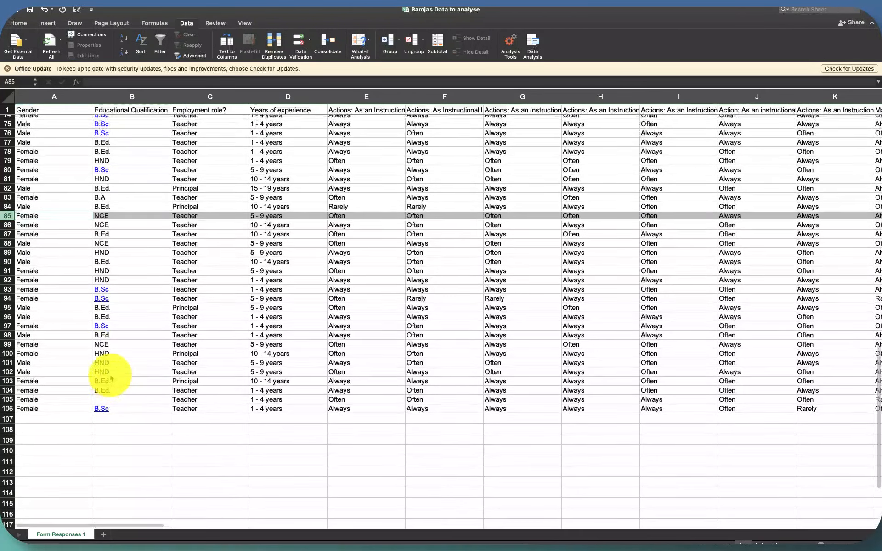
pyautogui.scroll(10, 111, 378)
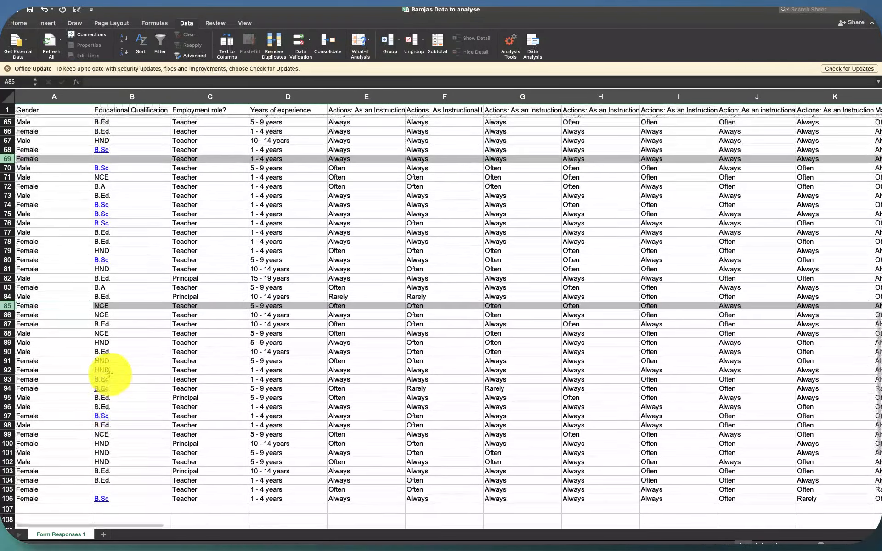
pyautogui.scroll(-6, 111, 374)
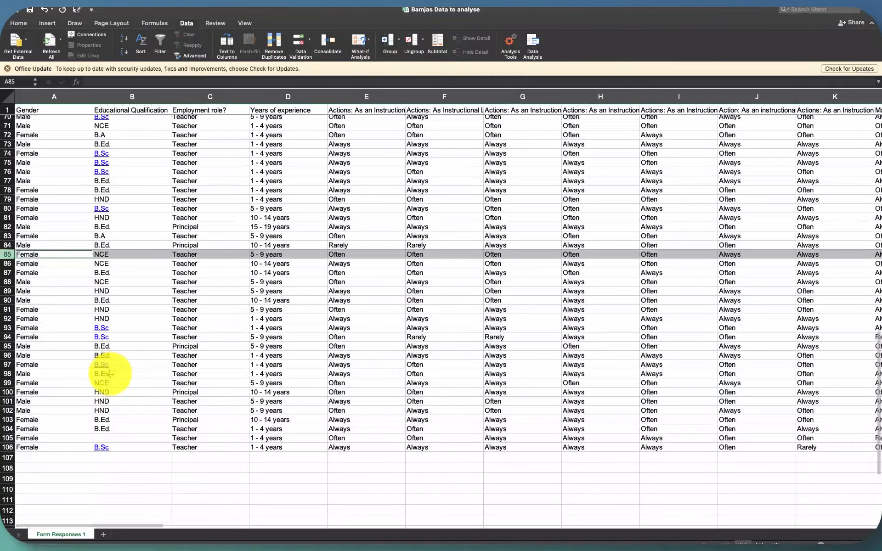
pyautogui.scroll(2, 110, 374)
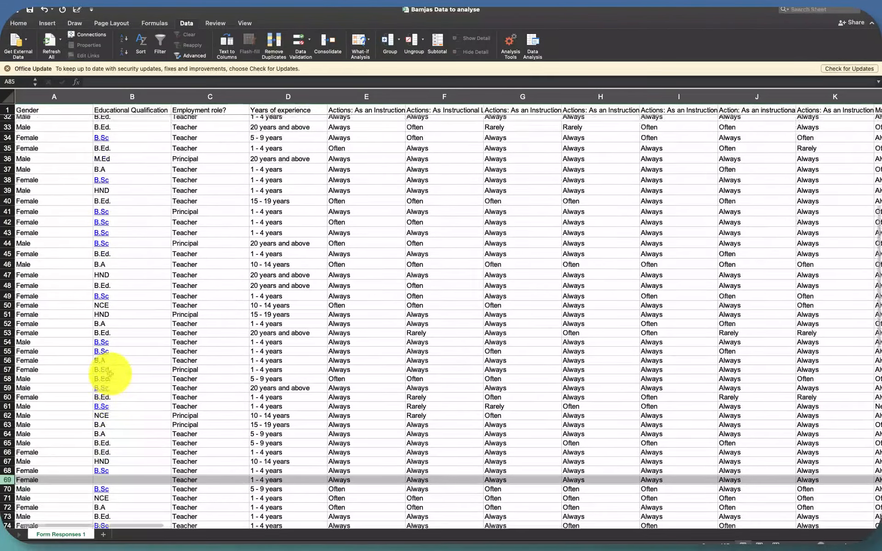
# - Fill the missing Educational Qualification in row 105 with B.Ed. copied from the row above
pyautogui.scroll(-4, 110, 374)
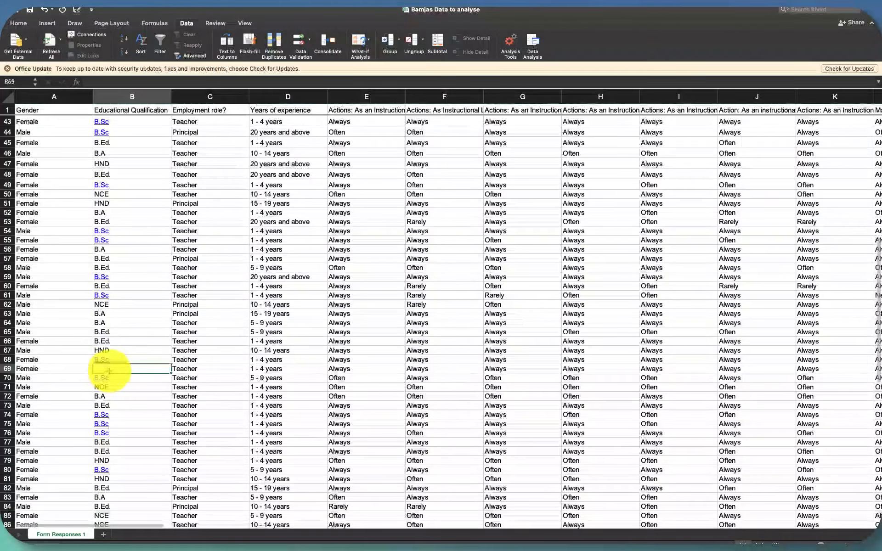
pyautogui.click(117, 369)
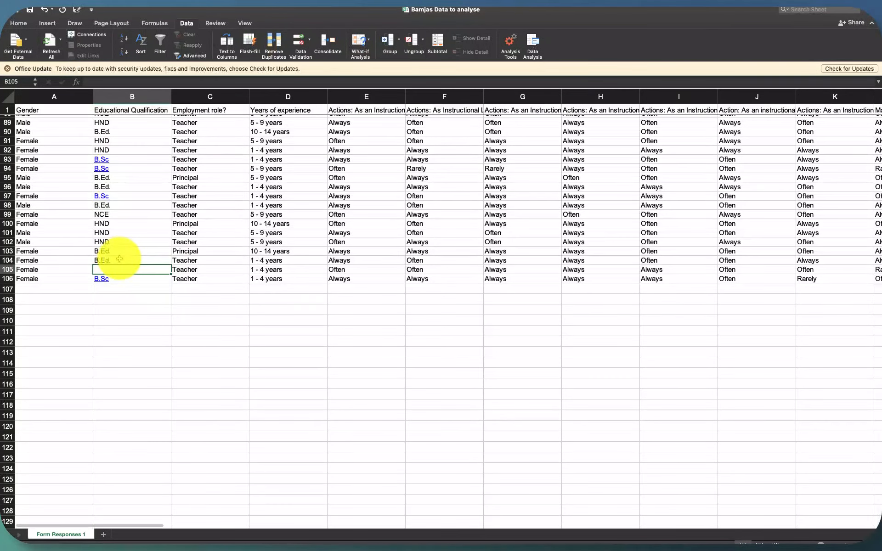
pyautogui.moveTo(169, 265); pyautogui.dragTo(177, 273)
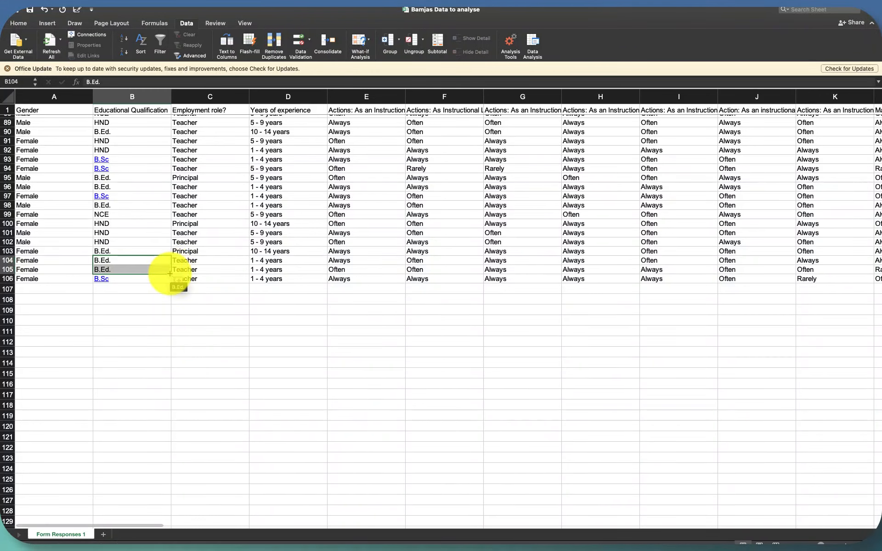
# - Fill the missing Educational Qualification in row 69 with B.Sc copied from row 68
pyautogui.scroll(5, 184, 268)
pyautogui.scroll(5, 185, 266)
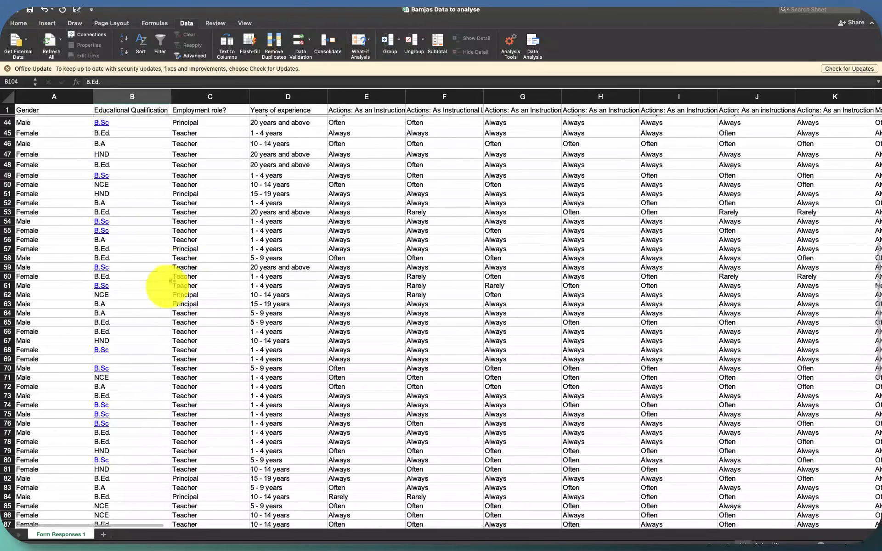
pyautogui.click(142, 350)
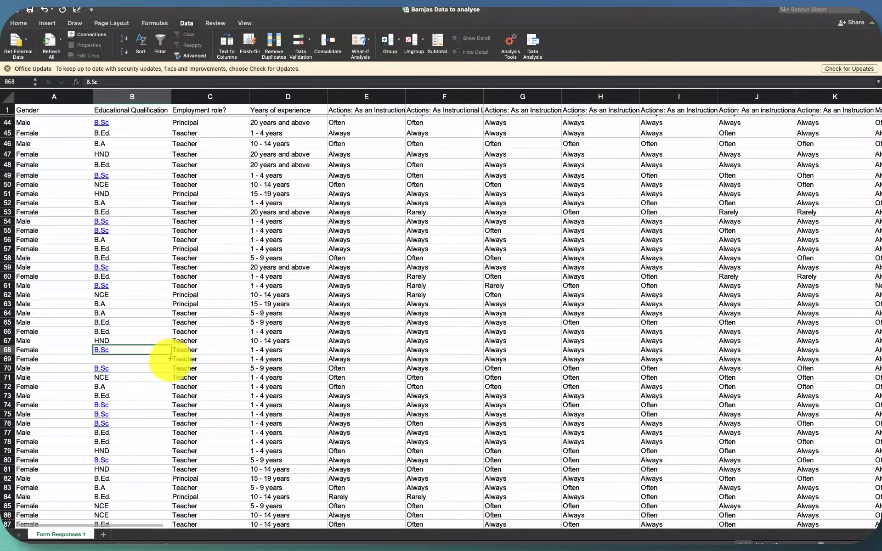
pyautogui.moveTo(170, 355); pyautogui.dragTo(172, 363)
# - Review the responses from the first row downward for any remaining blank entries, especially in the Educational Qualification column
pyautogui.scroll(2, 173, 158)
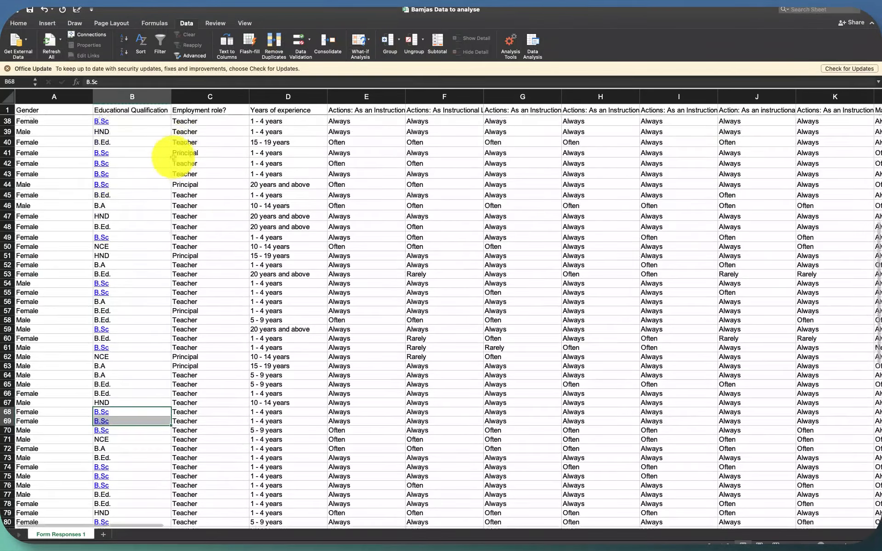
pyautogui.scroll(12, 172, 158)
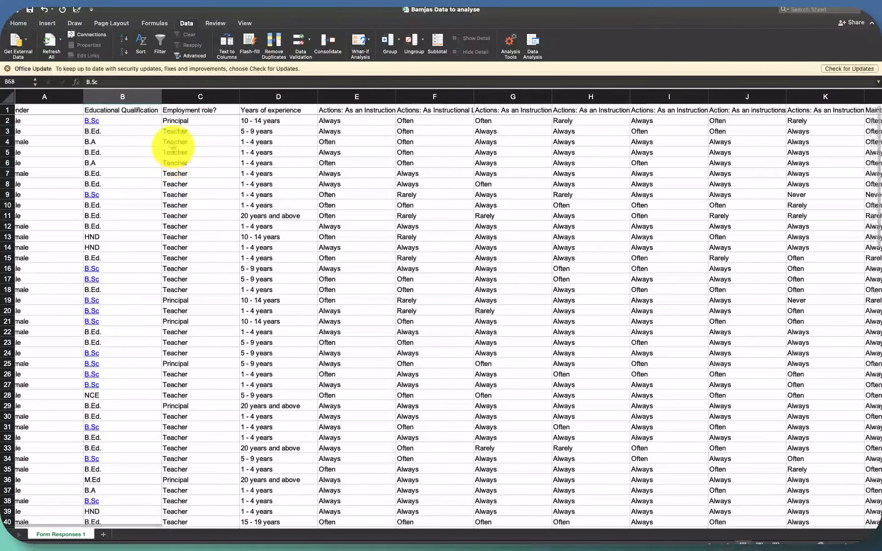
pyautogui.scroll(-3, 144, 275)
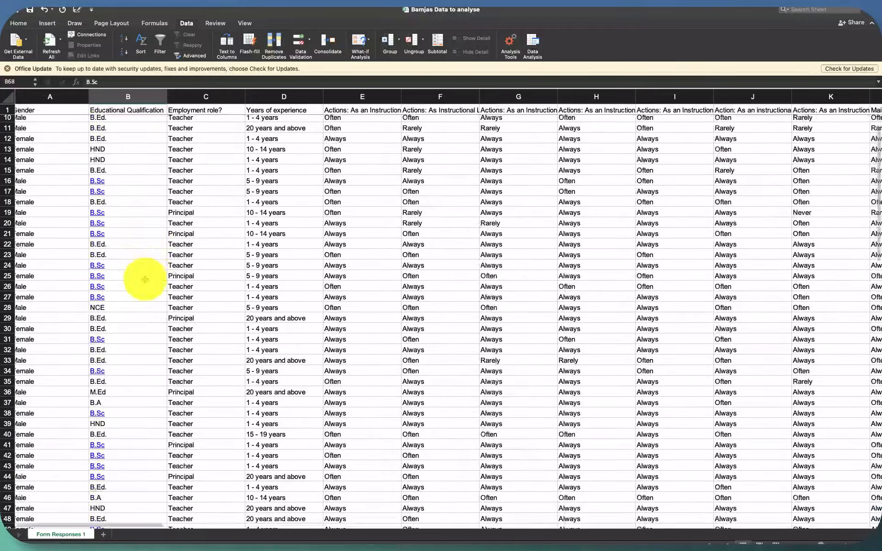
pyautogui.scroll(-3, 145, 279)
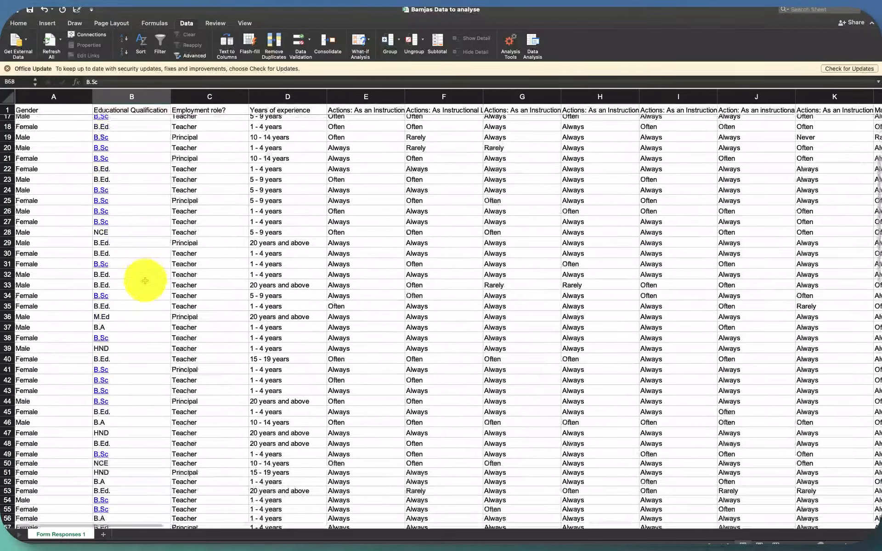
pyautogui.scroll(-8, 145, 280)
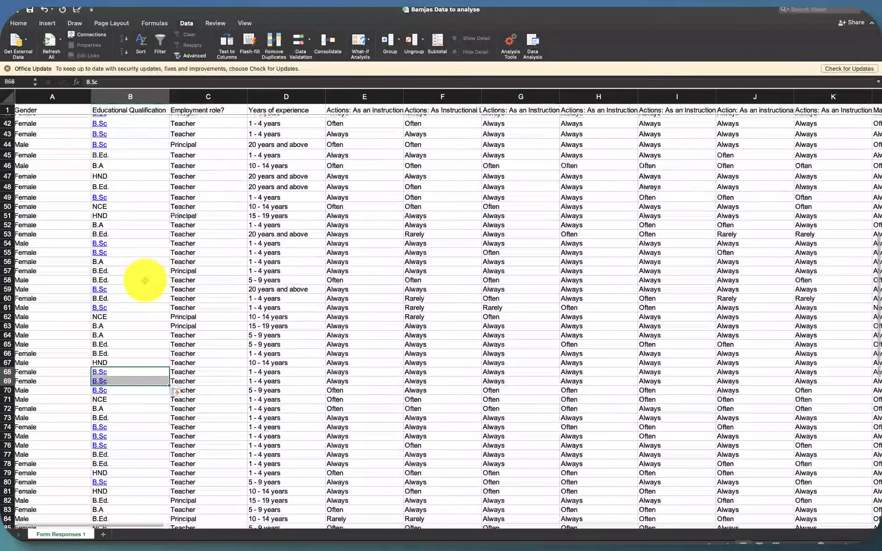